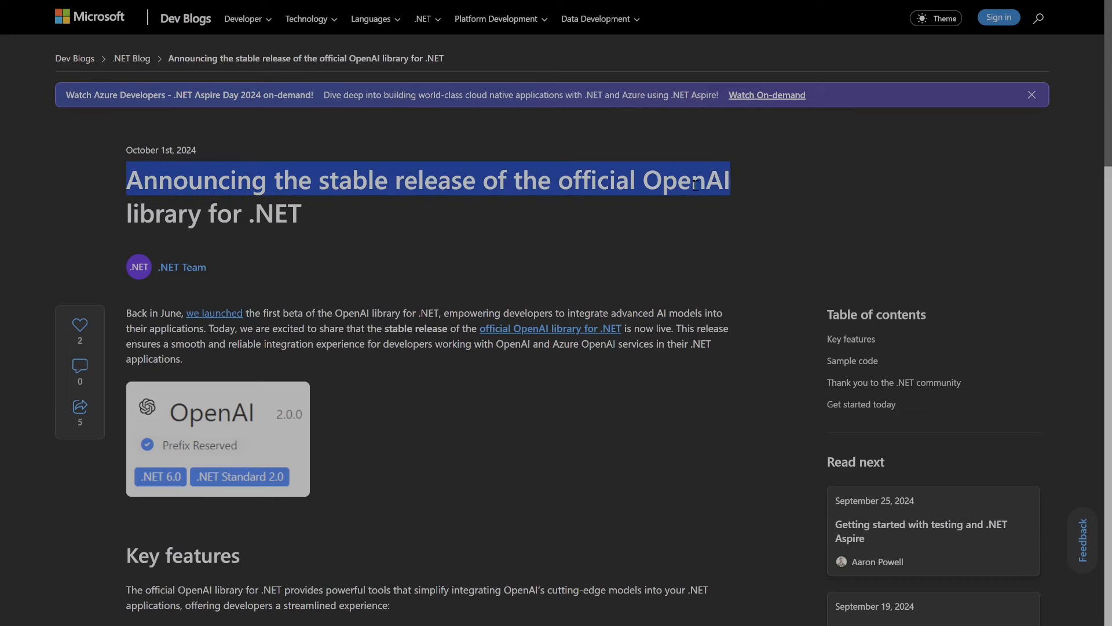
Step: Highlight the words 'library for .NET' in the OpenAI library announcement title
drag(128, 219, 304, 236)
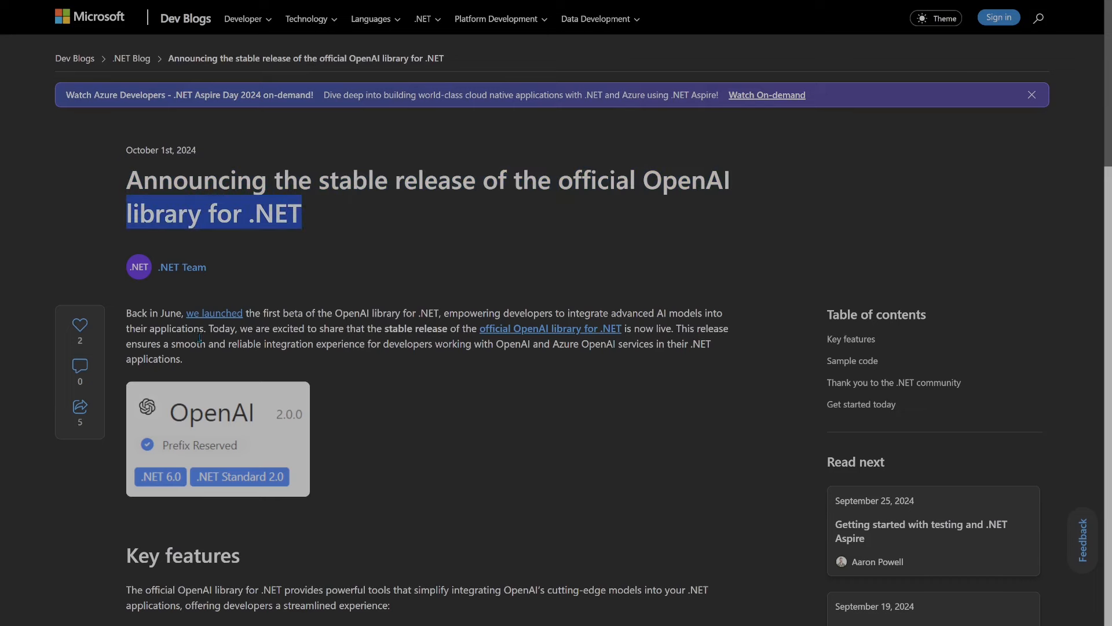
scroll(202, 339, down, 1)
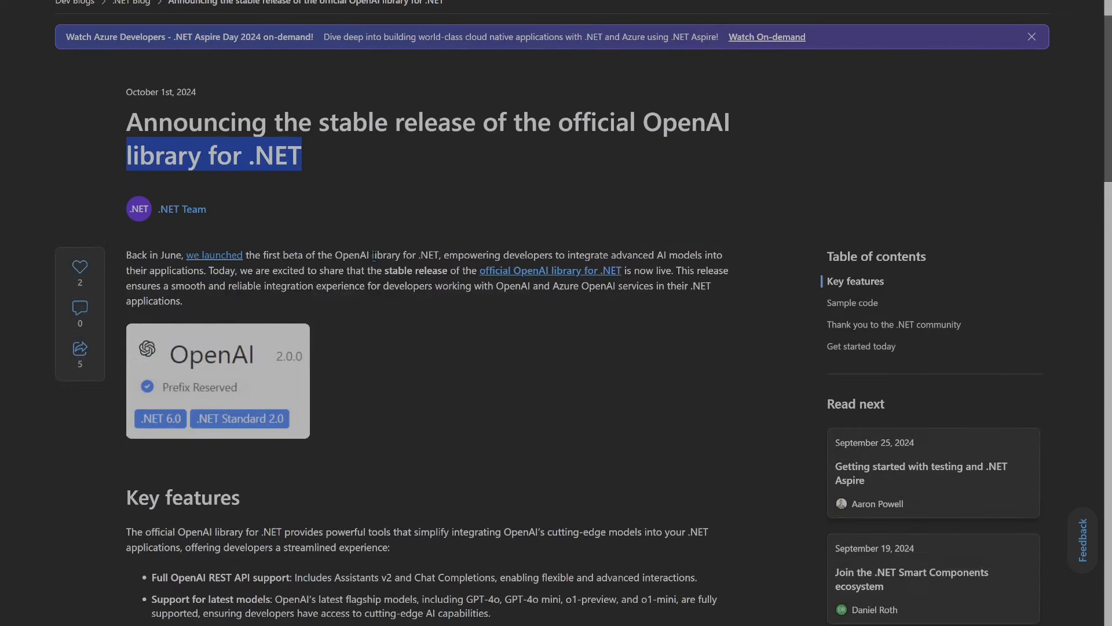
Step: Create the 'openai' console project, build it and run it to print Hello, World!, then expand its folder
key(alt+Tab)
text(do)
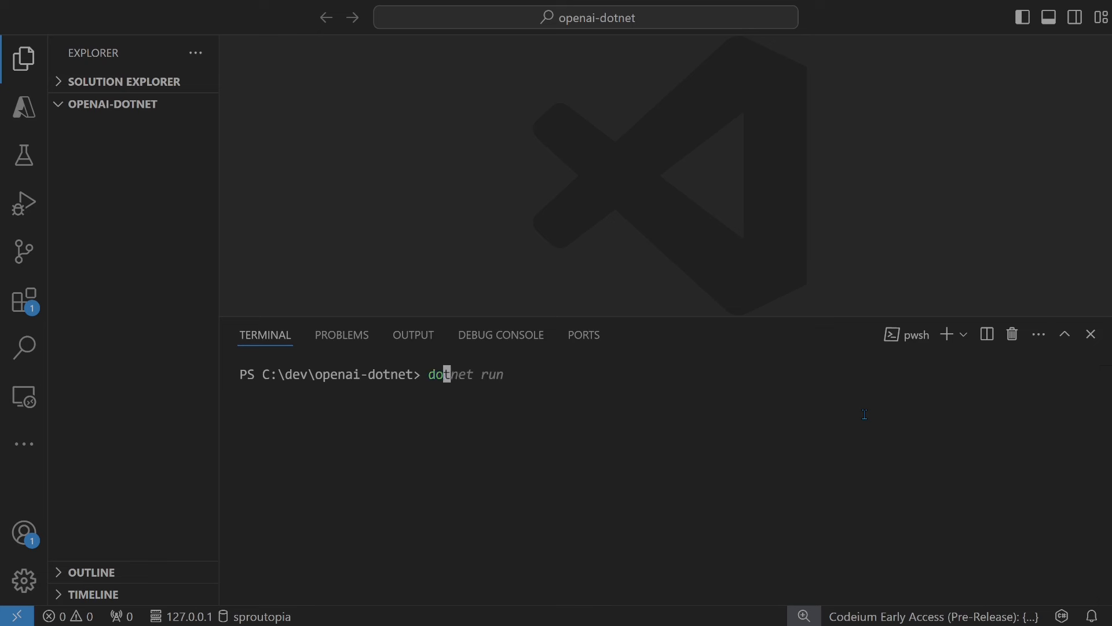
text(tnet new )
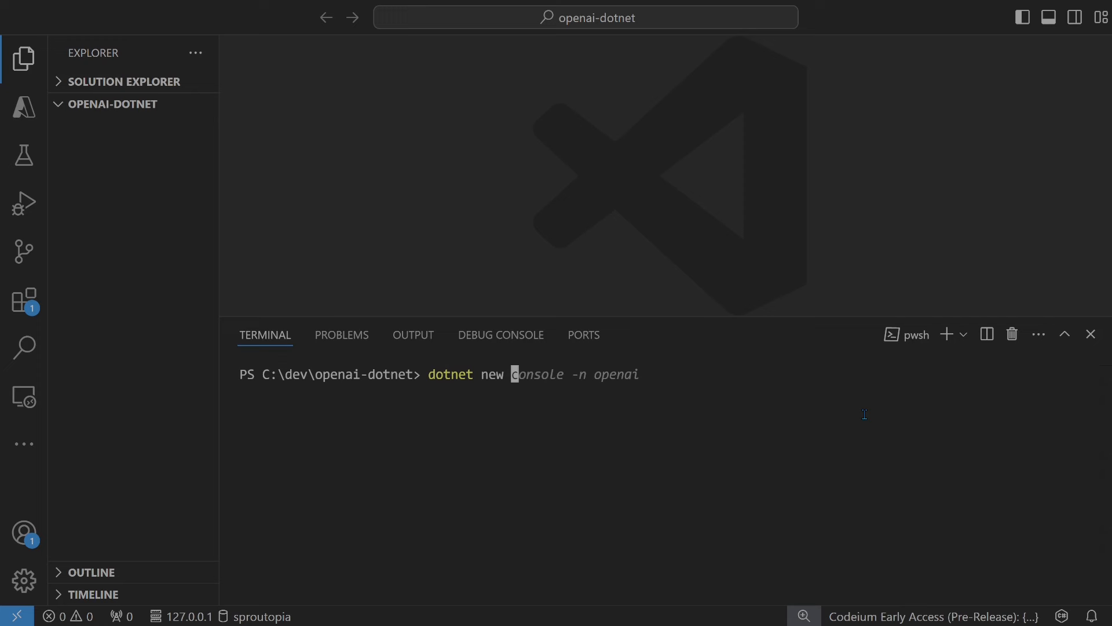
text(console -n )
text(openai)
key(Return)
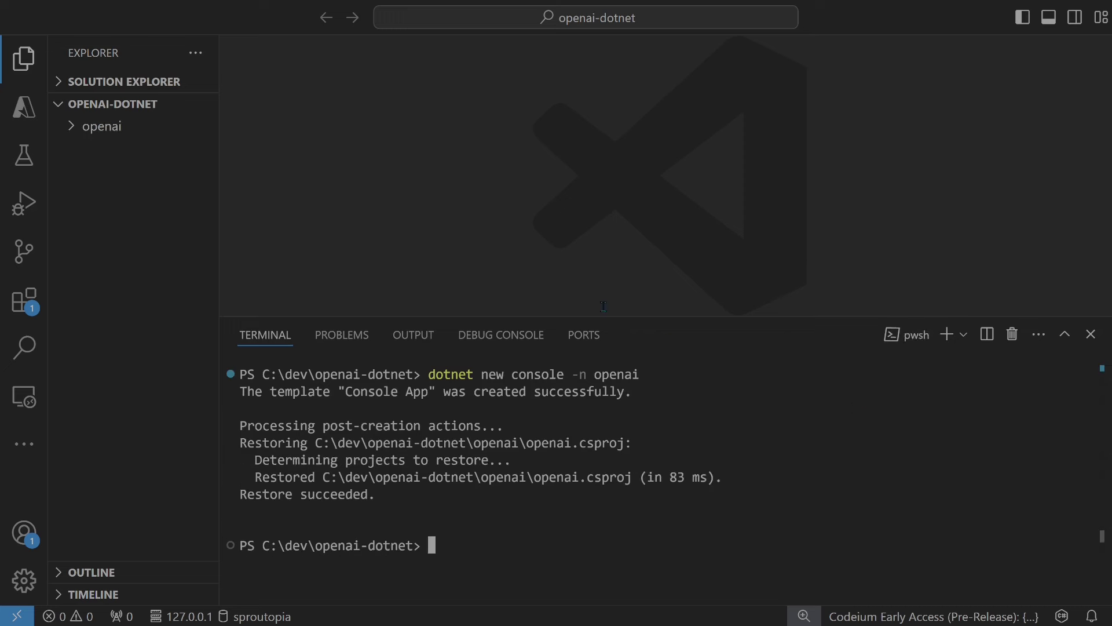
text(dotnet build)
key(Return)
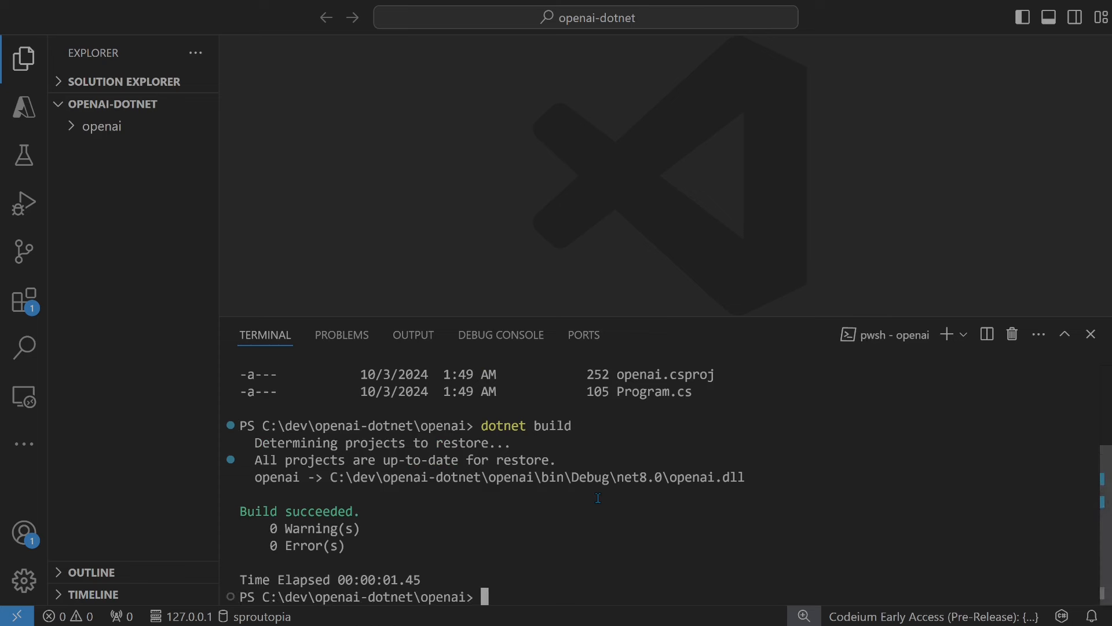
text(dotnet)
text( run)
key(Return)
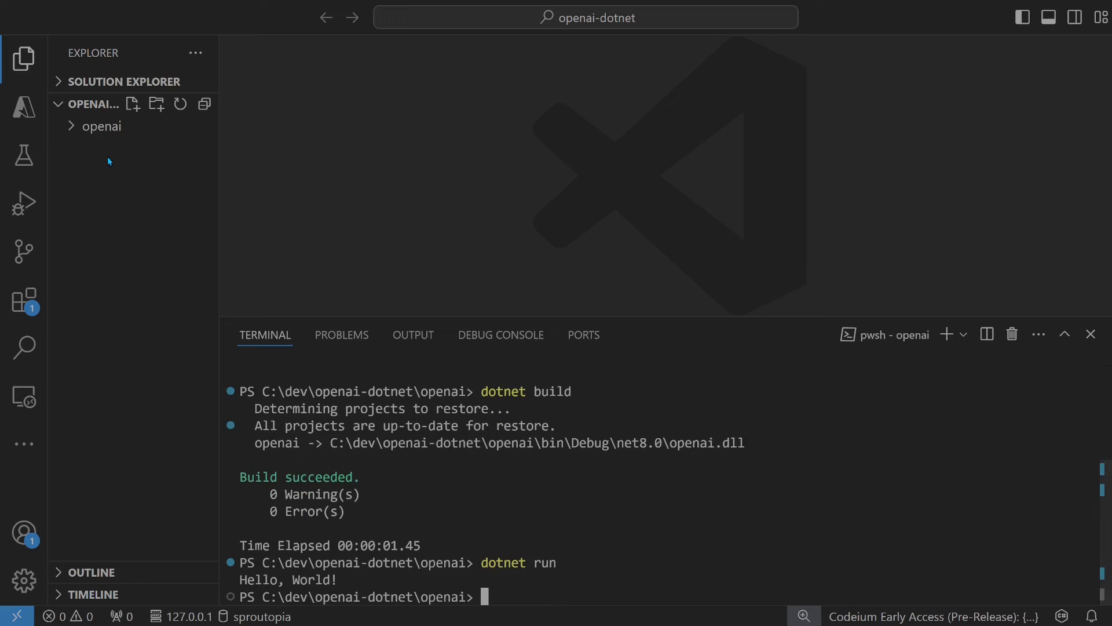
click(101, 126)
Step: With Program.cs shown, clear the terminal and run dotnet add package OpenAI, which fails
click(122, 215)
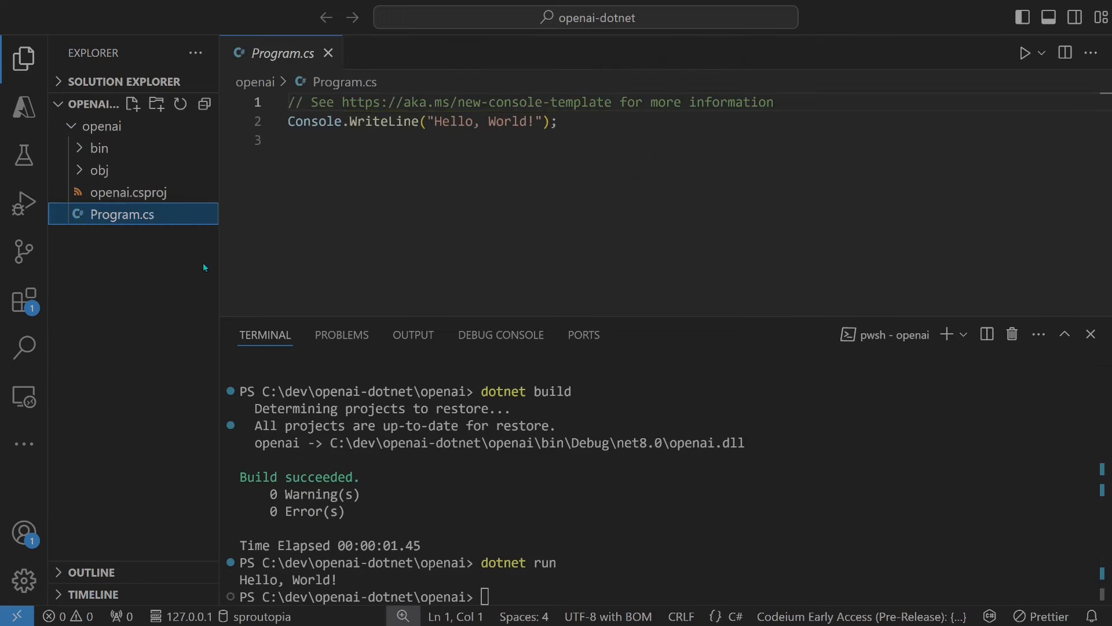
click(622, 491)
key(ctrl+l)
text(dotnet ad)
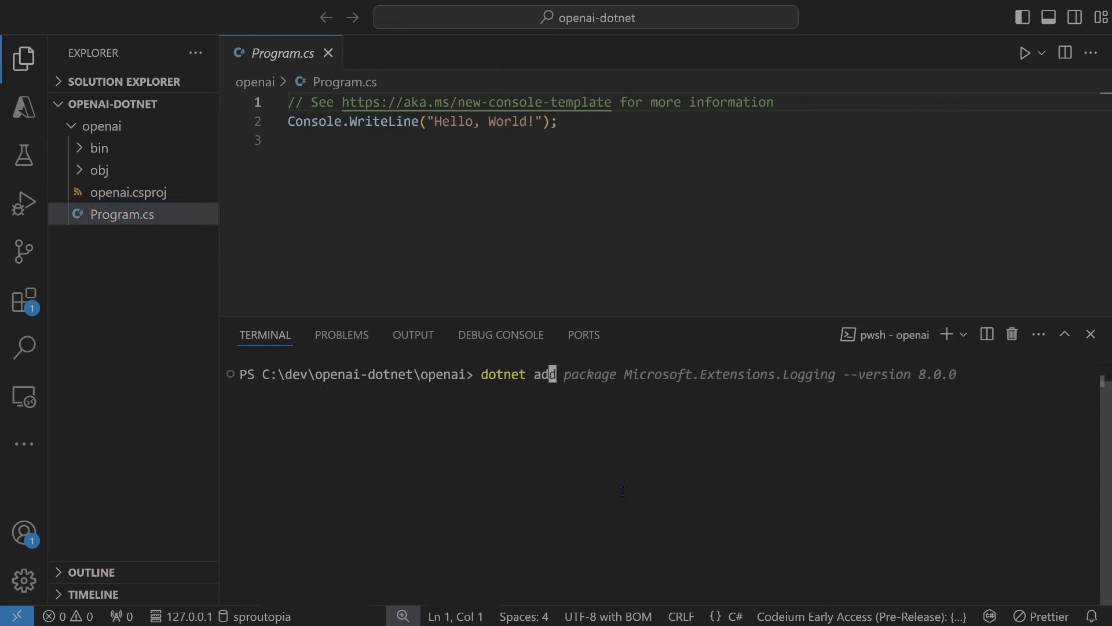
text(d package )
text(OpenAI)
key(Return)
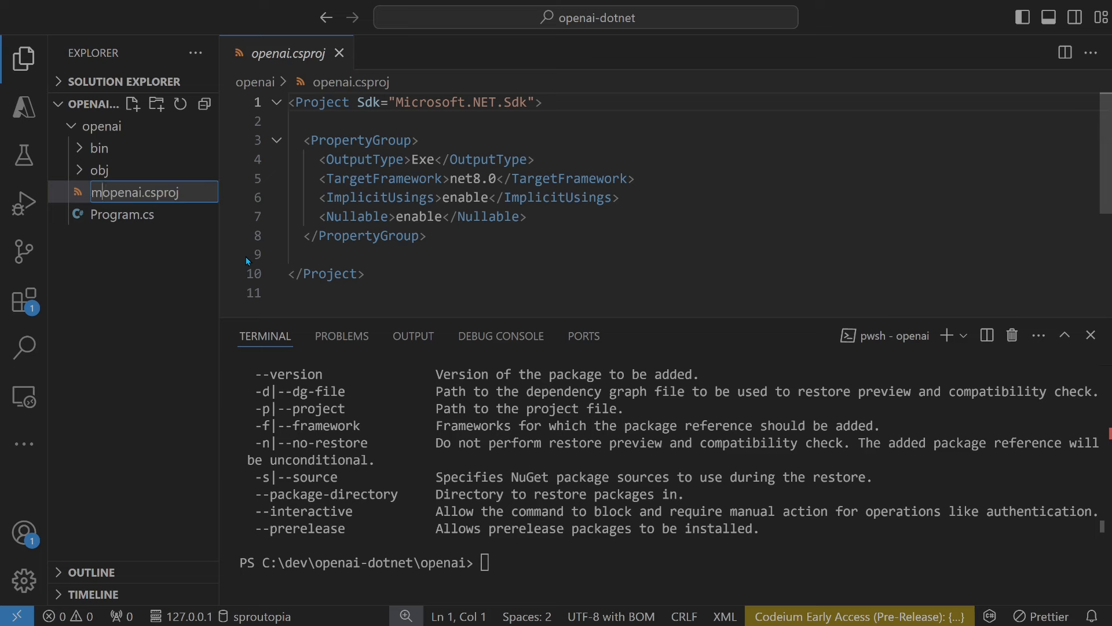
text(y)
Step: Confirm the rename to myopenai.csproj, install the OpenAI package, and copy the blog's sample chat code
key(Return)
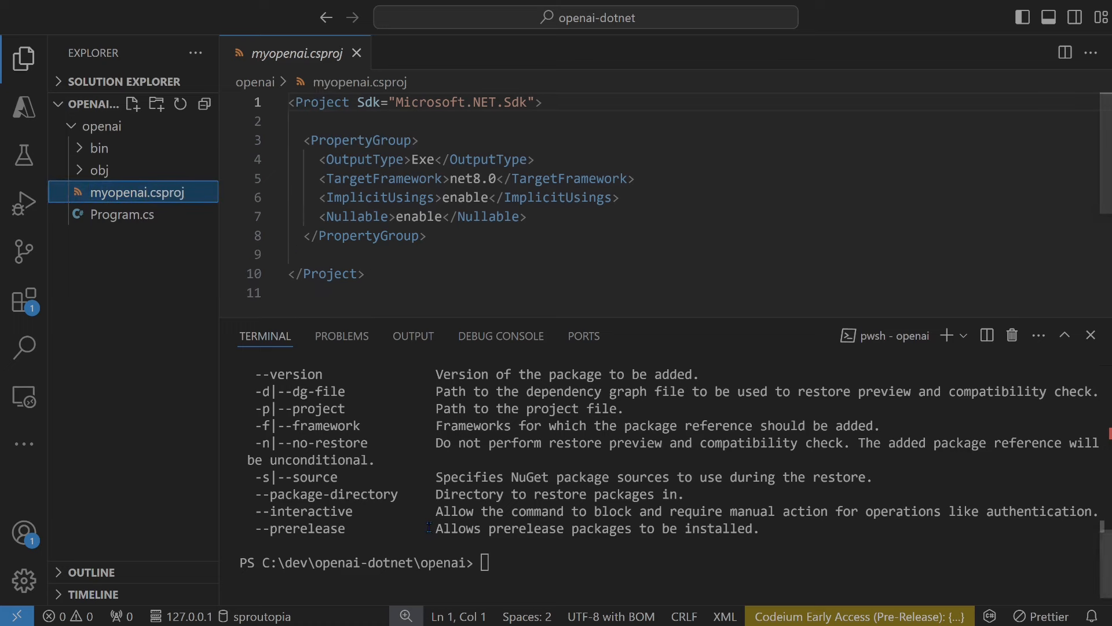
key(ctrl+grave)
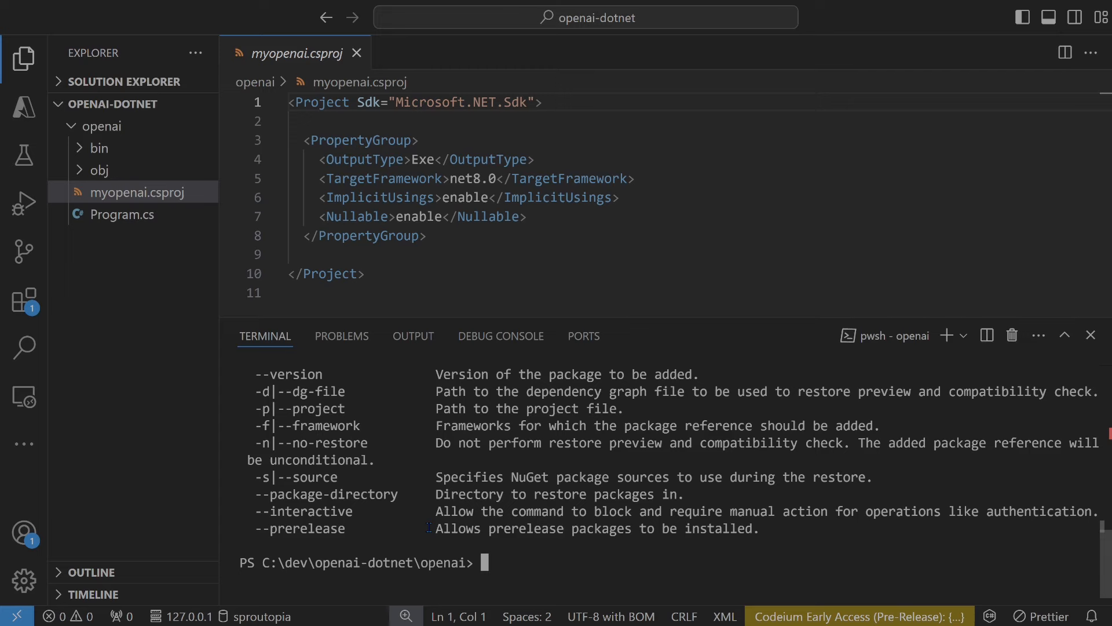
text(dotnet add package OpenAI)
key(Return)
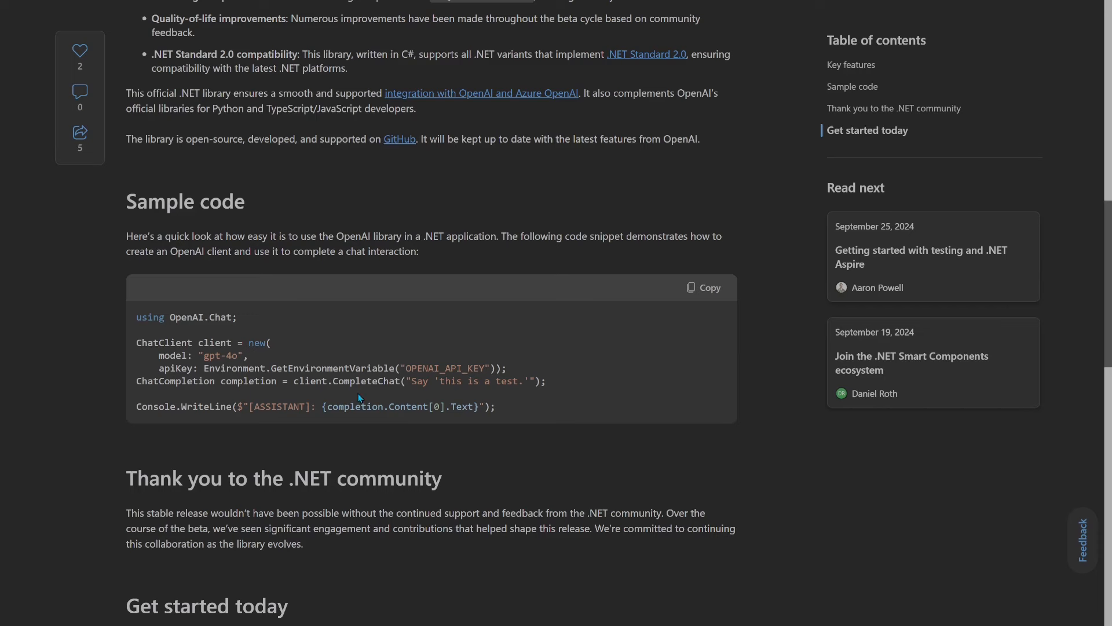
click(700, 288)
Step: Replace Program.cs with the pasted chat sample and build and run it, crashing on a null API key
key(alt+Tab)
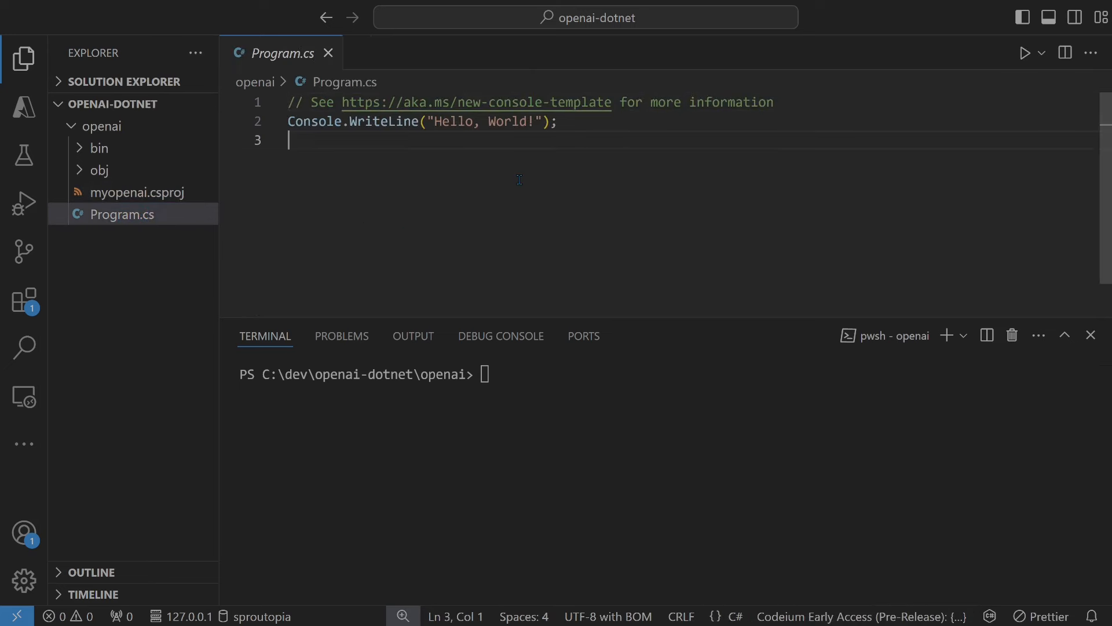
key(ctrl+a)
key(ctrl+v)
scroll(468, 250, up, 1)
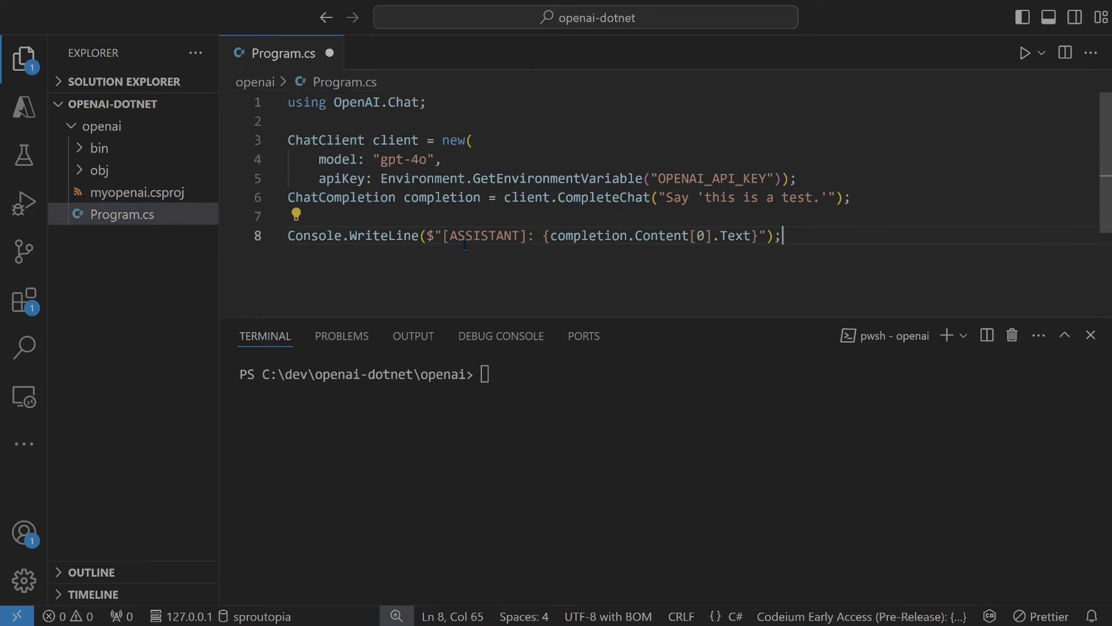
double_click(694, 179)
click(618, 216)
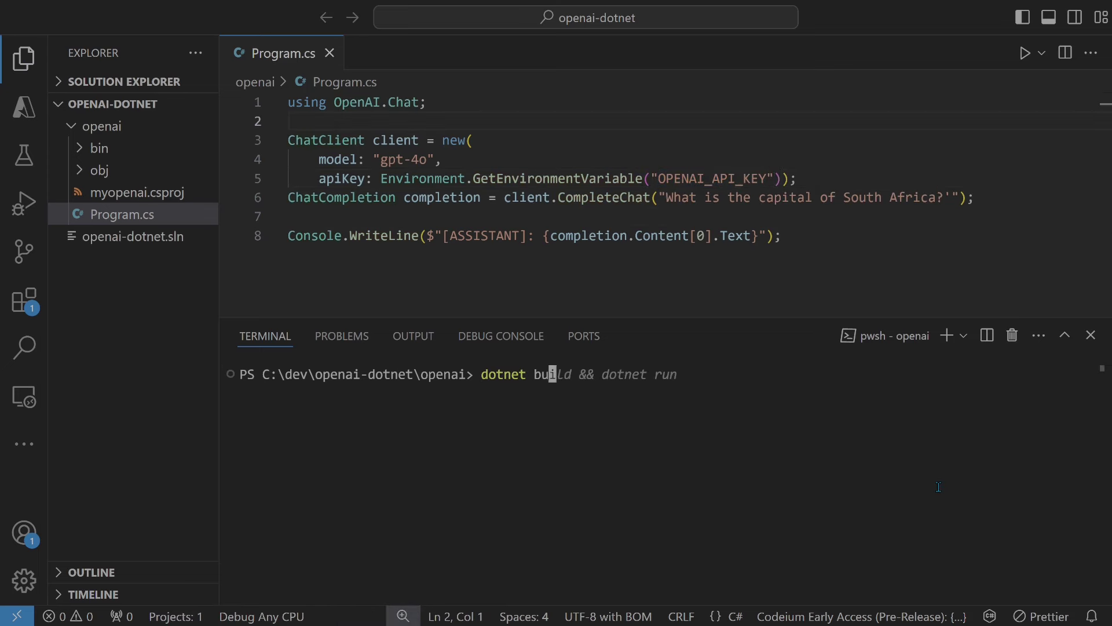
text(ild)
key(Right)
key(Return)
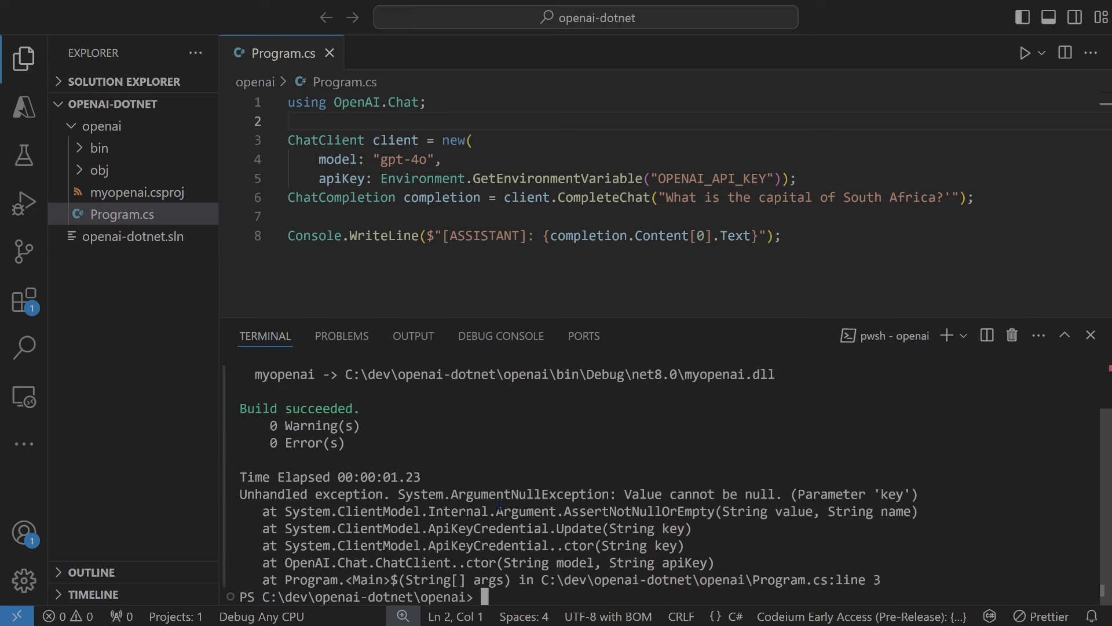
Step: Highlight the ArgumentNullException and the OPENAI_API_KEY line, then move to the OpenAI API keys page
drag(299, 494, 920, 493)
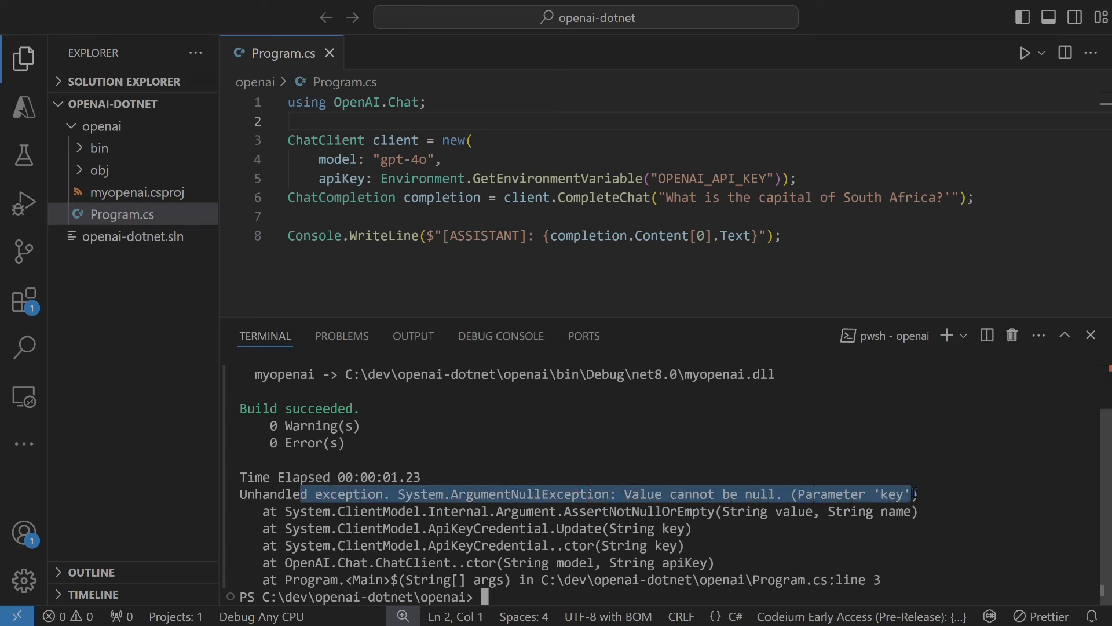
click(500, 216)
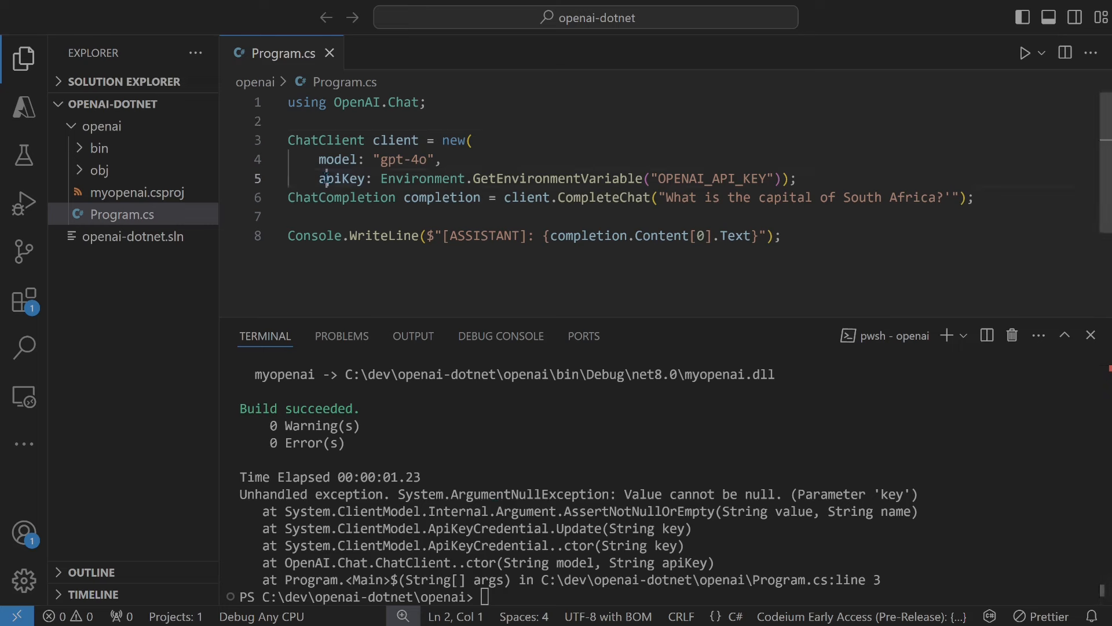
drag(320, 179, 793, 178)
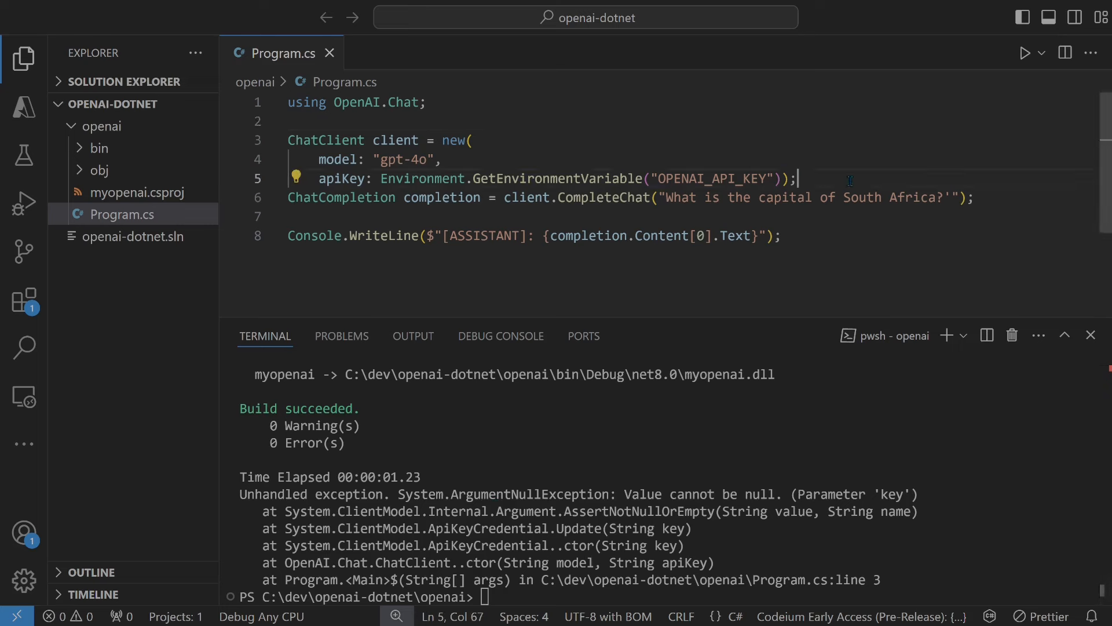
key(alt+Tab)
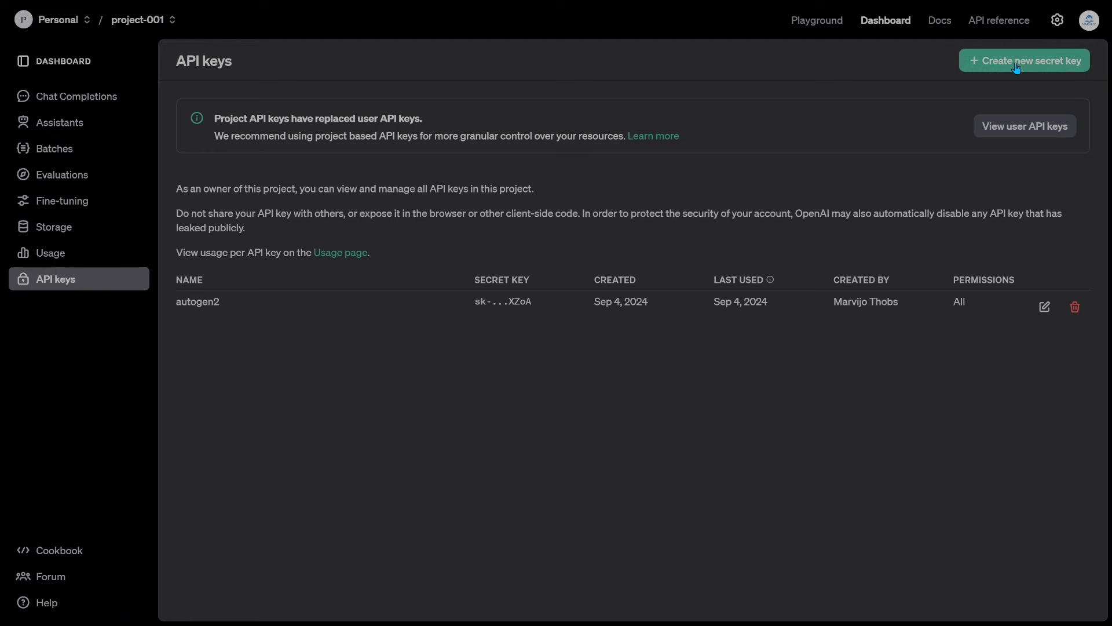
Step: Create a new secret key named random1 and copy it
click(1026, 61)
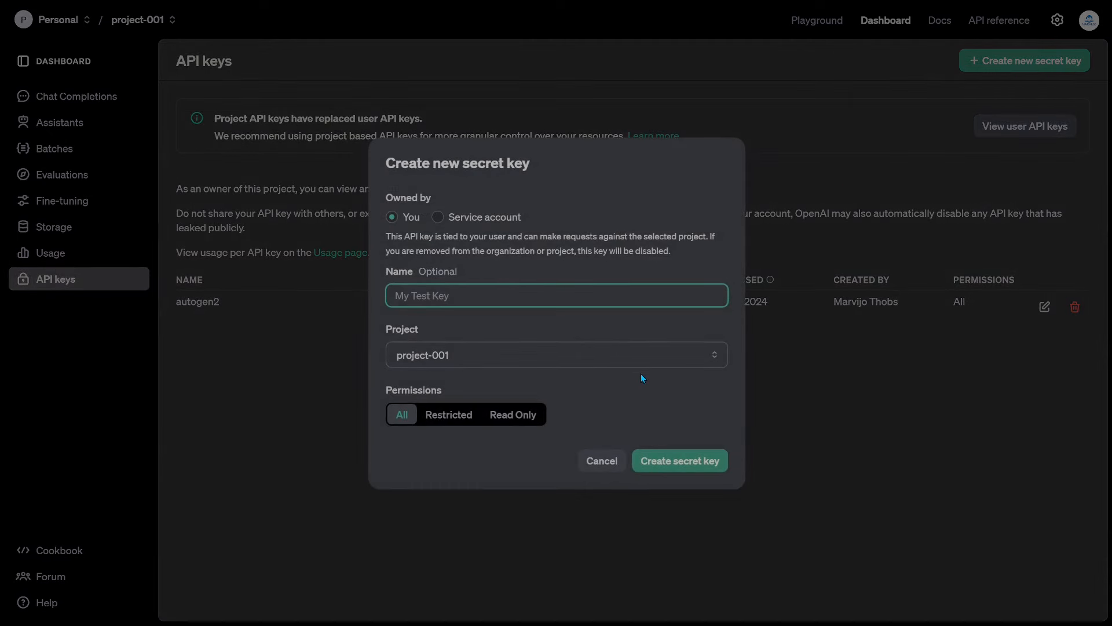
text(random1)
click(680, 461)
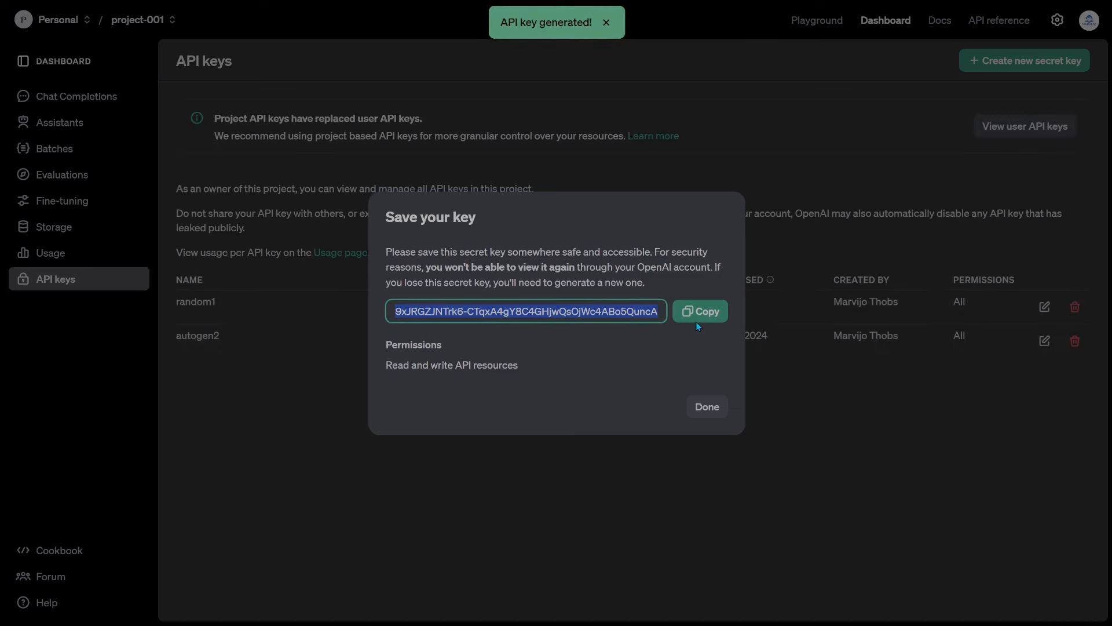
click(697, 311)
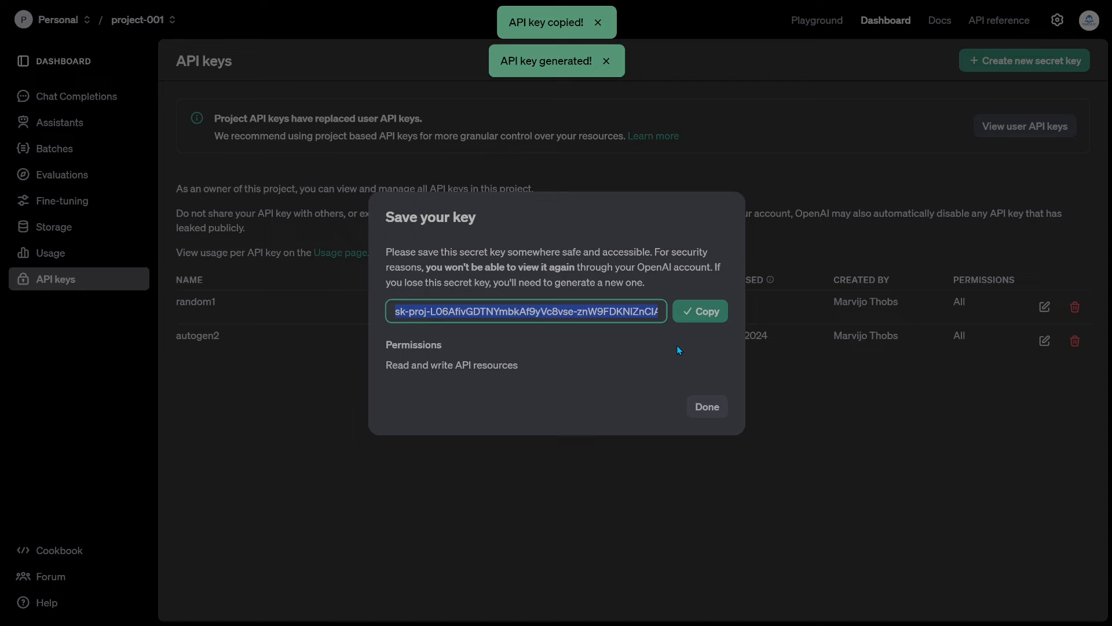
Step: Set OPENAI_API_KEY to the pasted key, rerun the app and highlight its answer about South Africa's three capitals
key(alt+Tab)
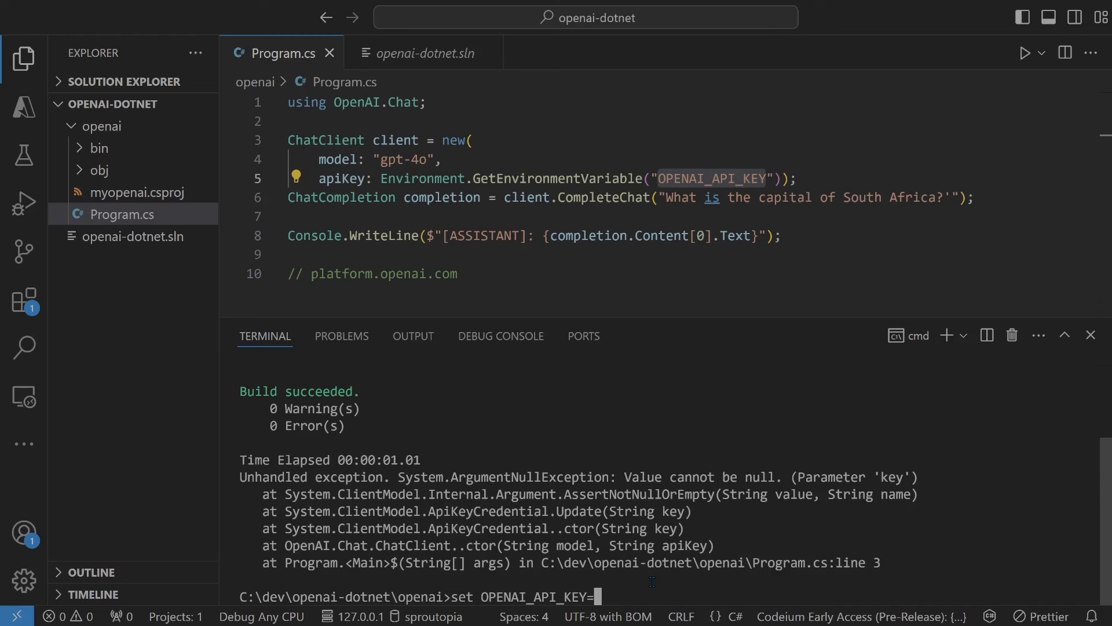
key(ctrl+v)
key(Return)
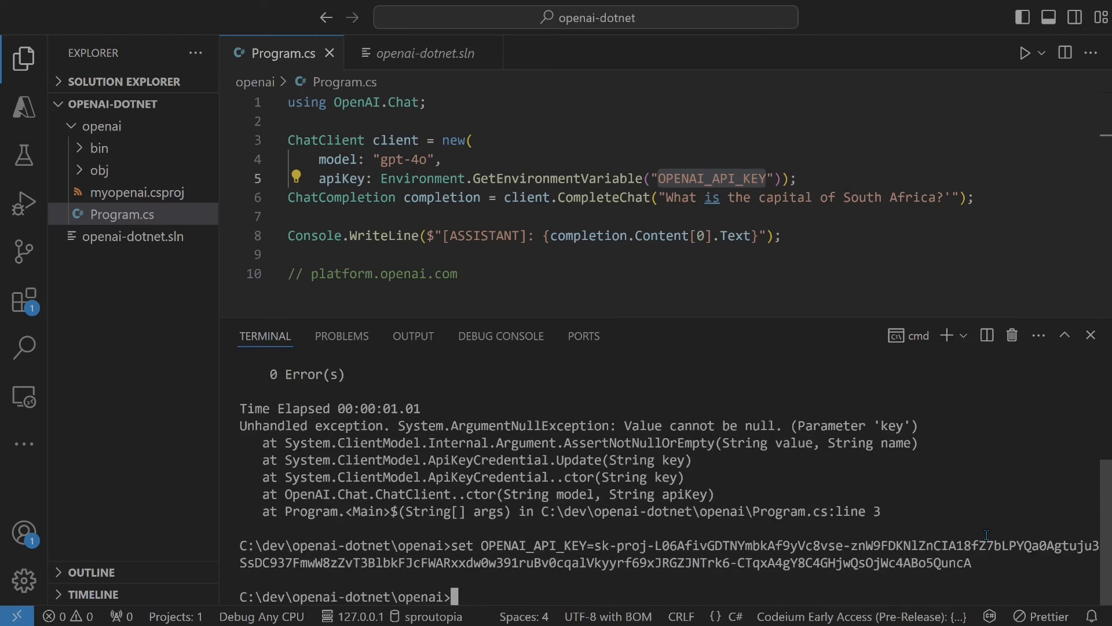
key(Up)
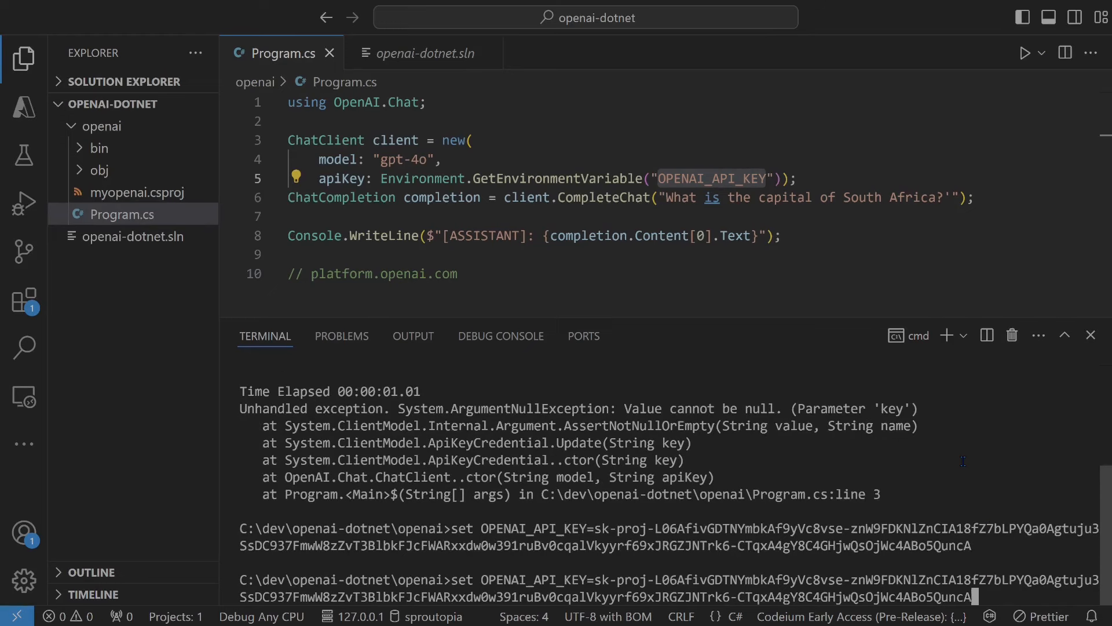
key(Return)
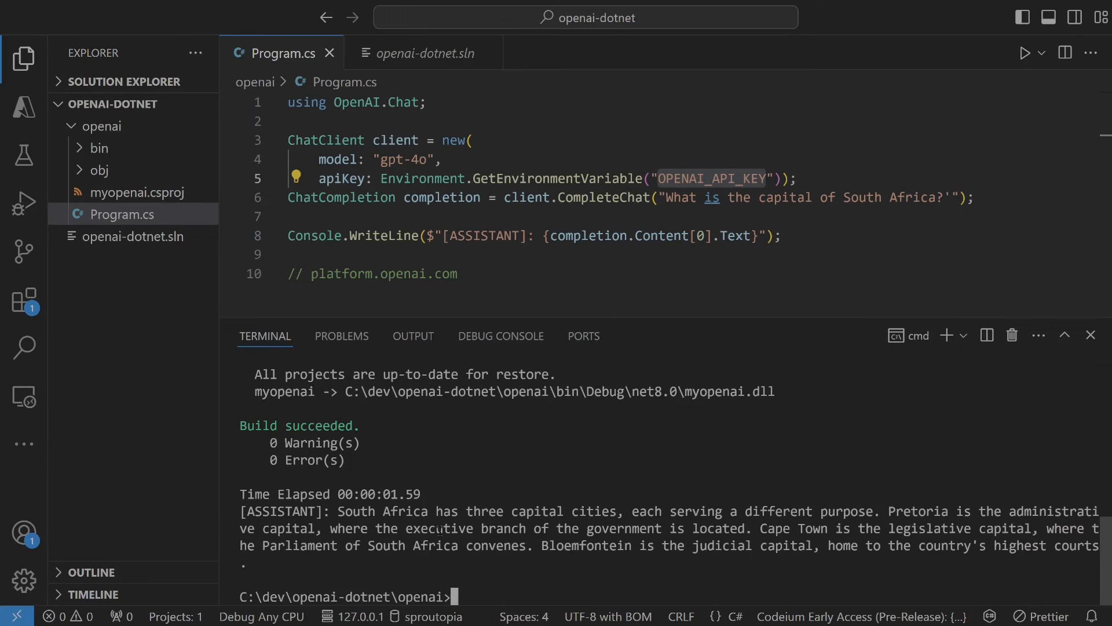
drag(469, 513, 913, 512)
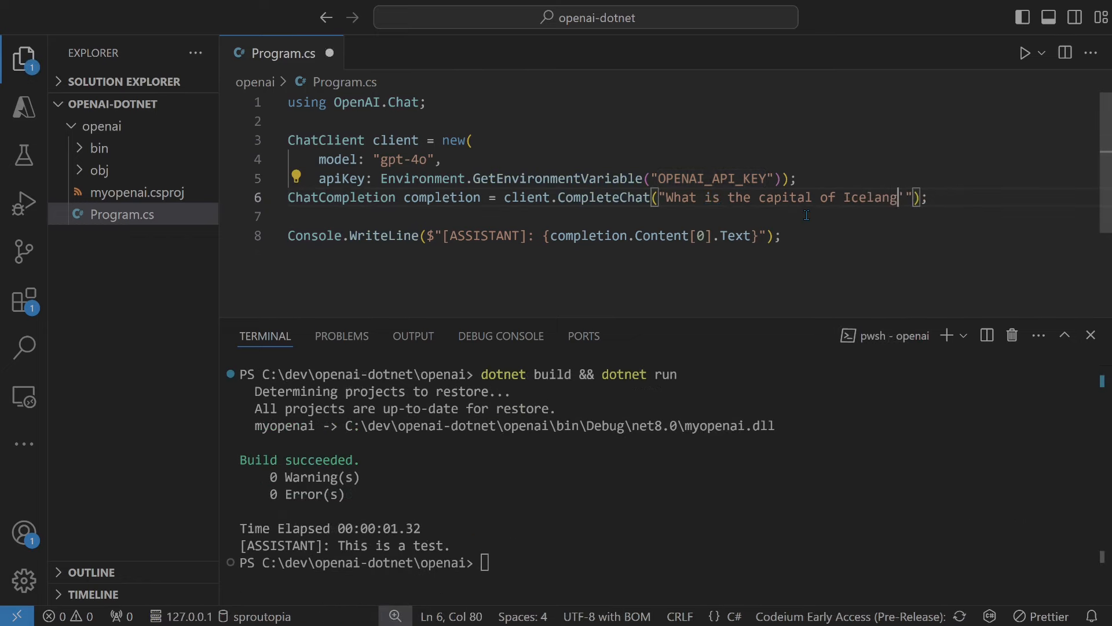
Step: Ask about Iceland's capital instead, rerun to get Reykjavik, and confirm it with a web search
key(BackSpace)
text(d?)
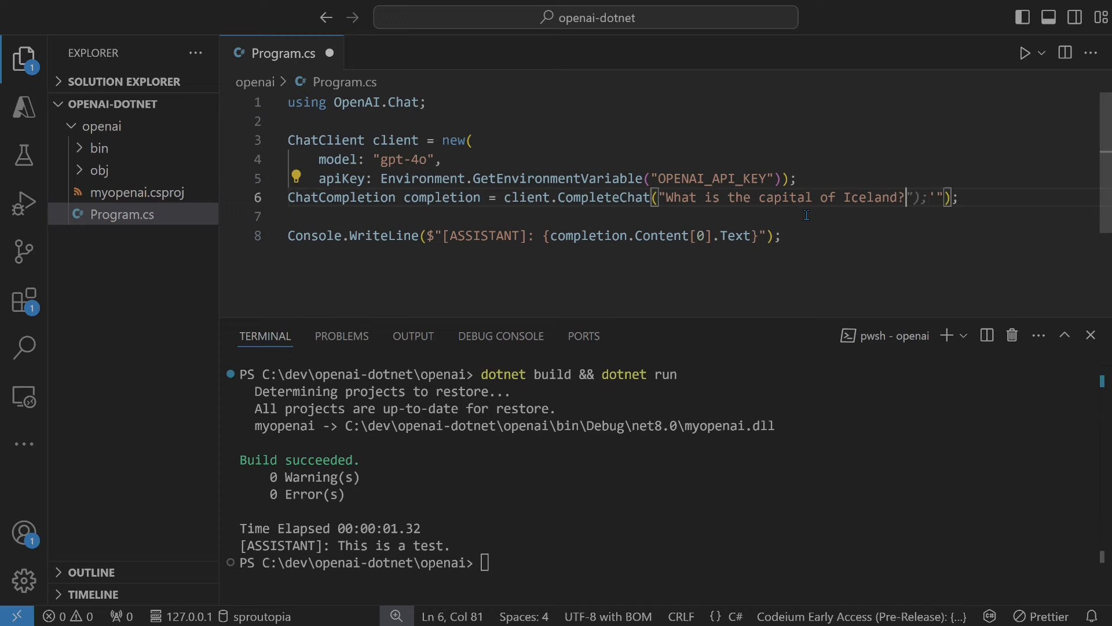
key(ctrl+s)
click(608, 507)
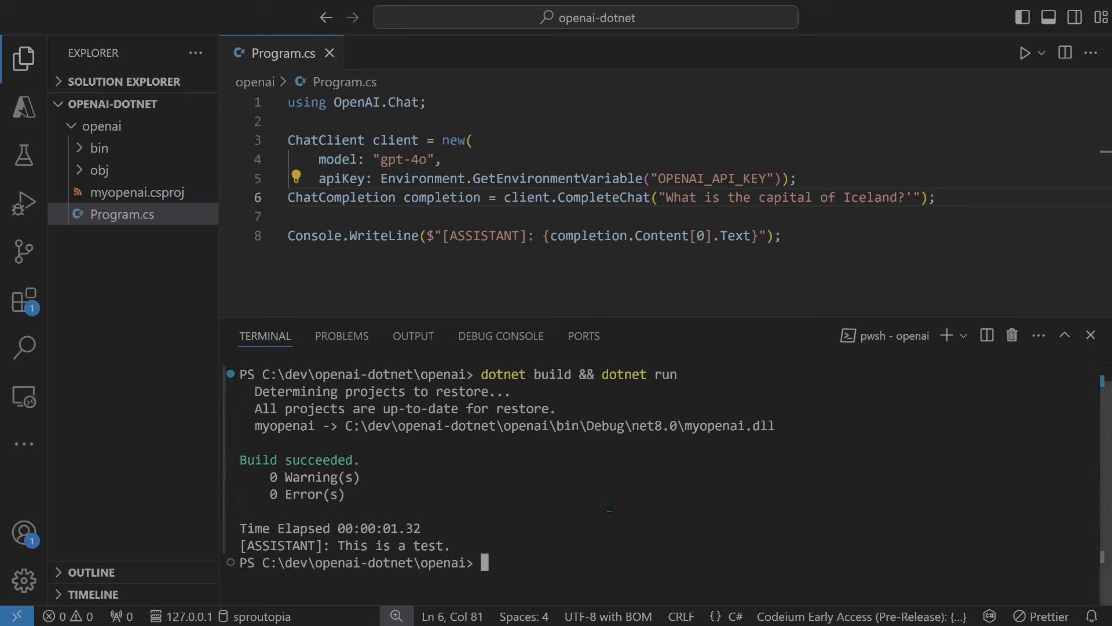
text(dotnet build && dotnet run)
key(Return)
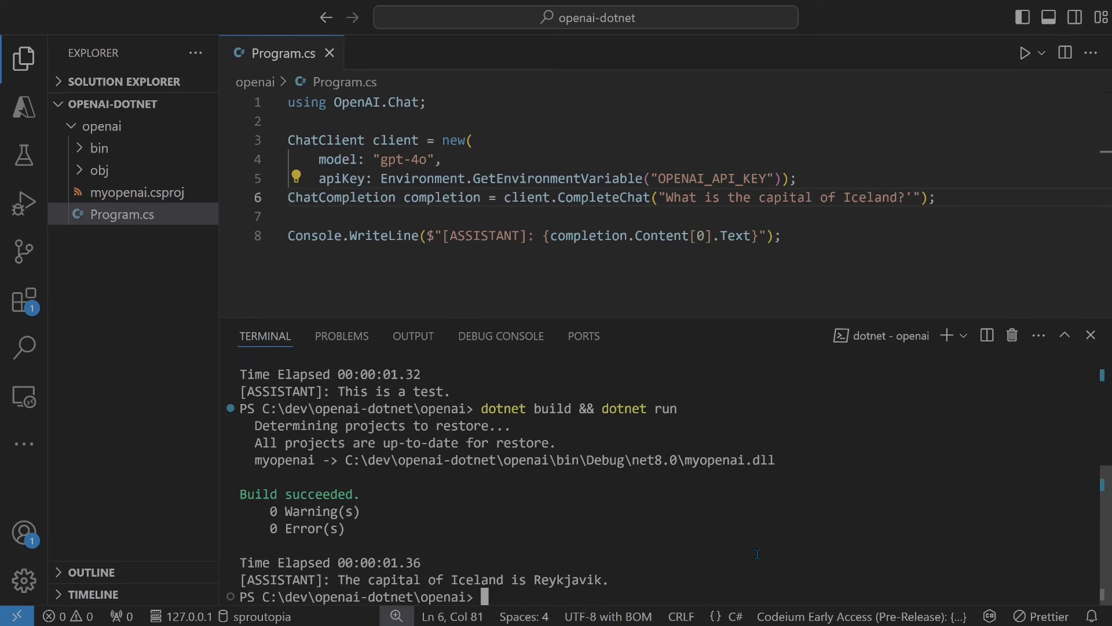
double_click(566, 579)
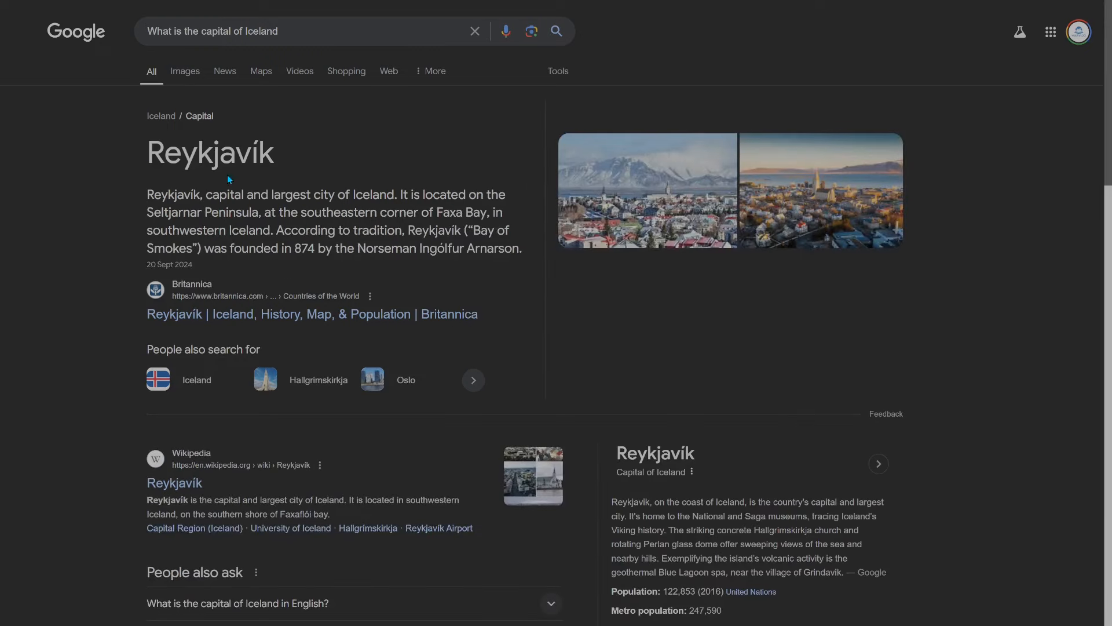
click(227, 156)
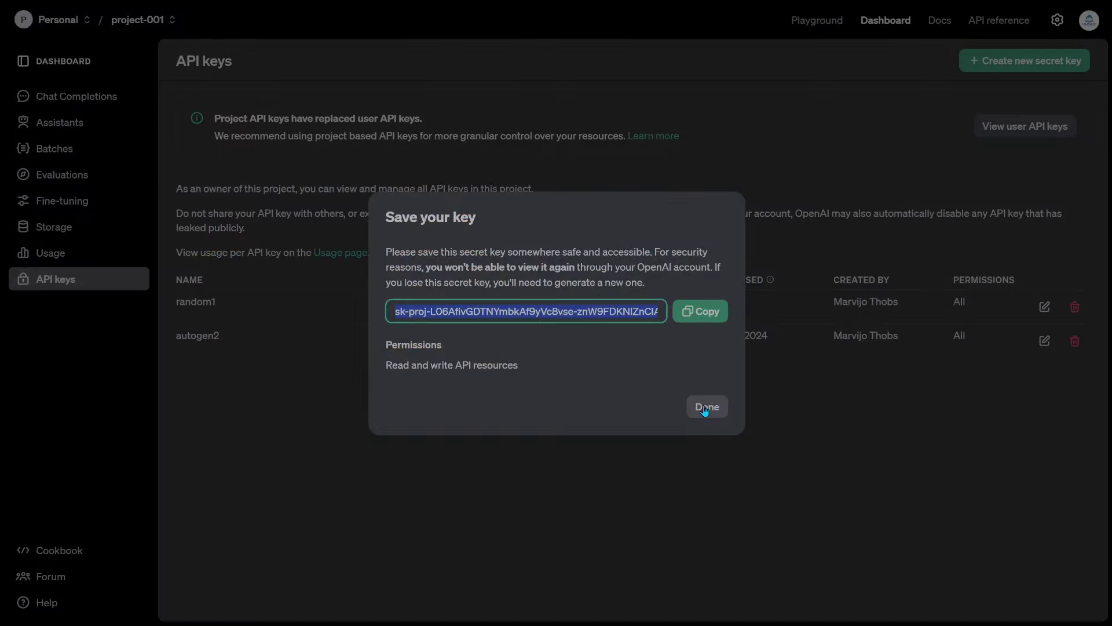
Step: Revoke the random1 key and highlight the 'API key revoked' confirmation, leaving only autogen2
click(706, 409)
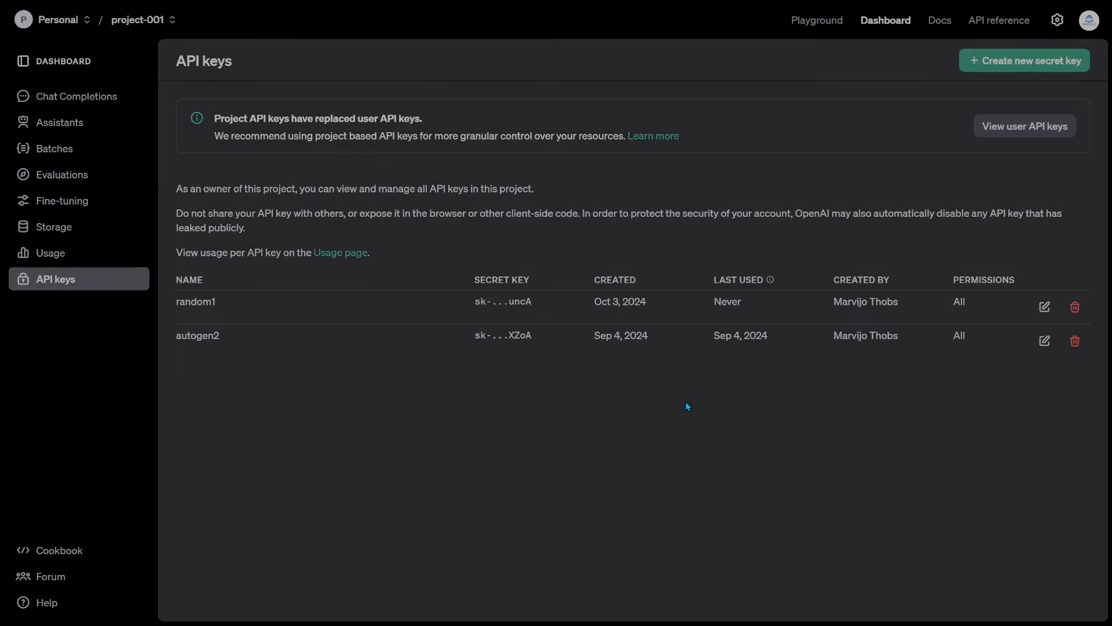
click(1075, 306)
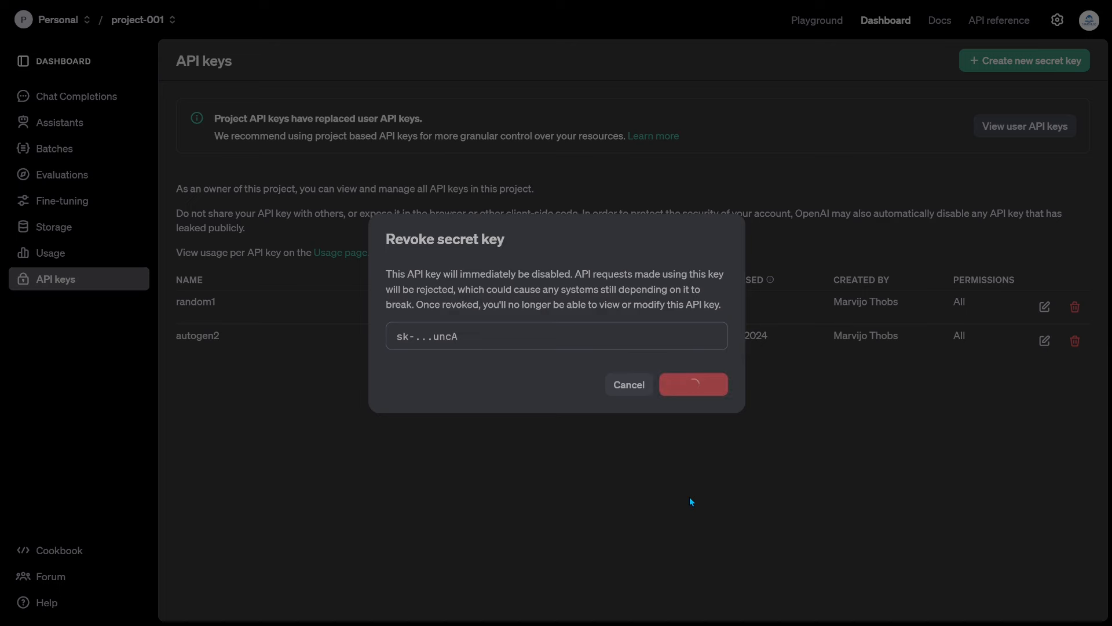
click(693, 385)
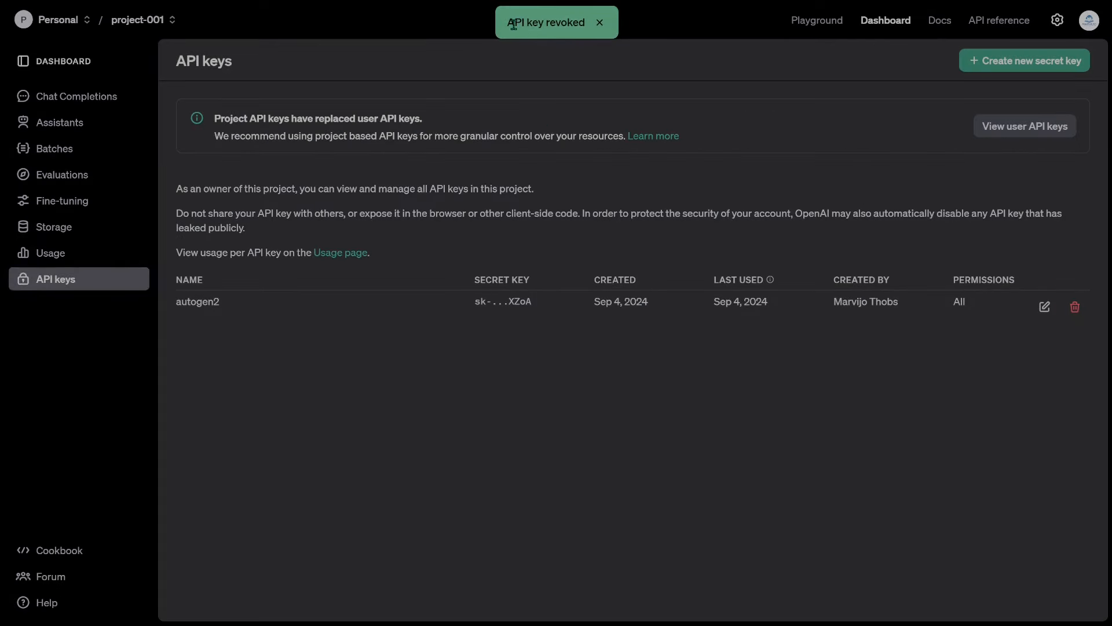
drag(513, 25, 583, 24)
click(585, 25)
drag(509, 24, 586, 23)
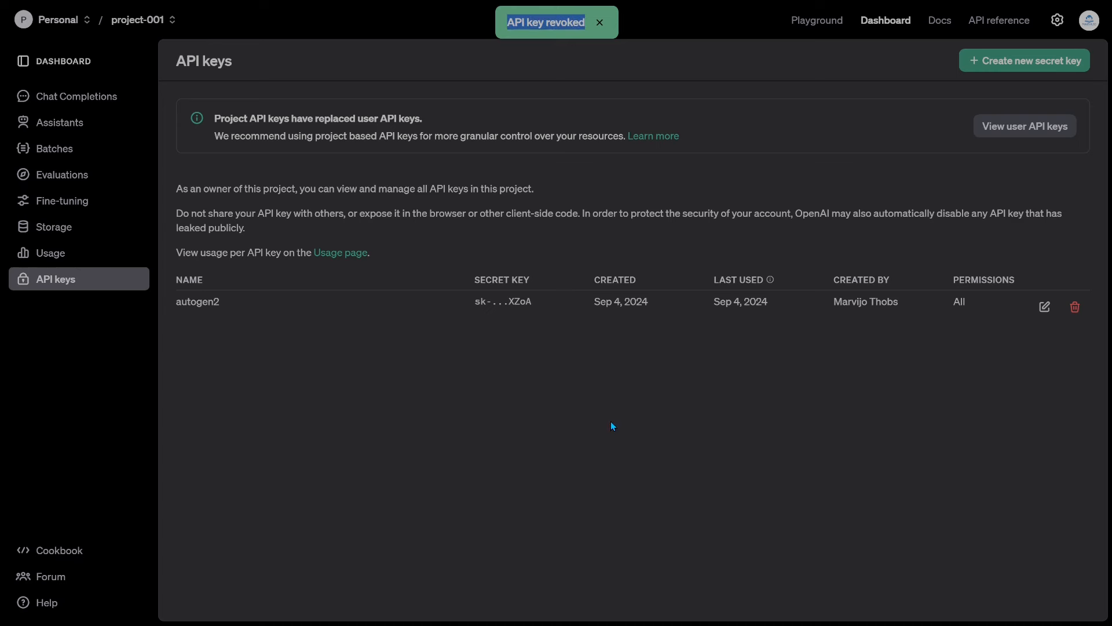